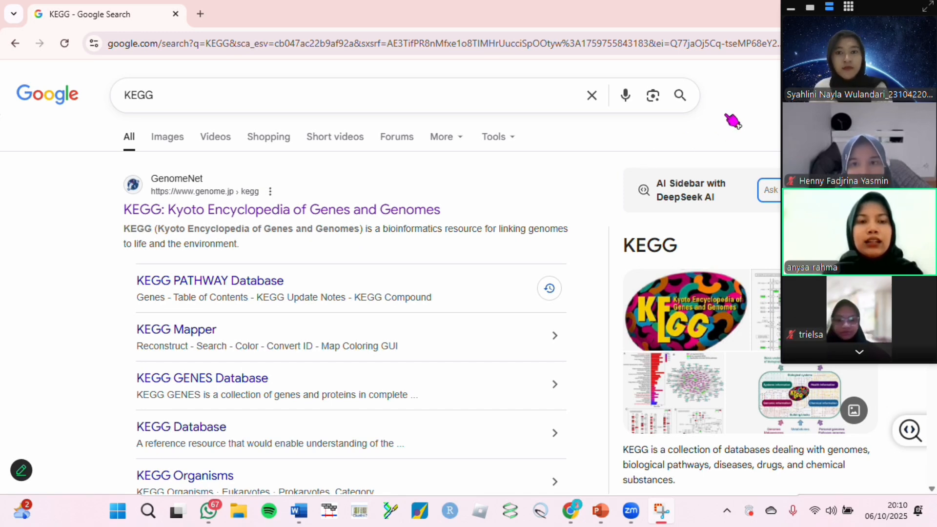
Open the KEGG: Kyoto Encyclopedia of Genes and Genomes site from the search results and go to its KEGG PATHWAY database.
{"action": "left_click", "coordinate": [810, 10]}
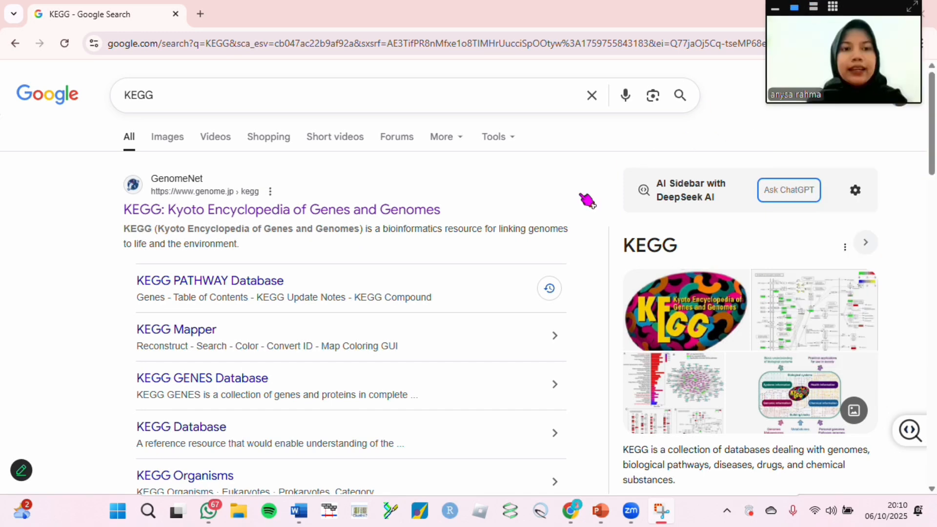
{"action": "left_click", "coordinate": [412, 211]}
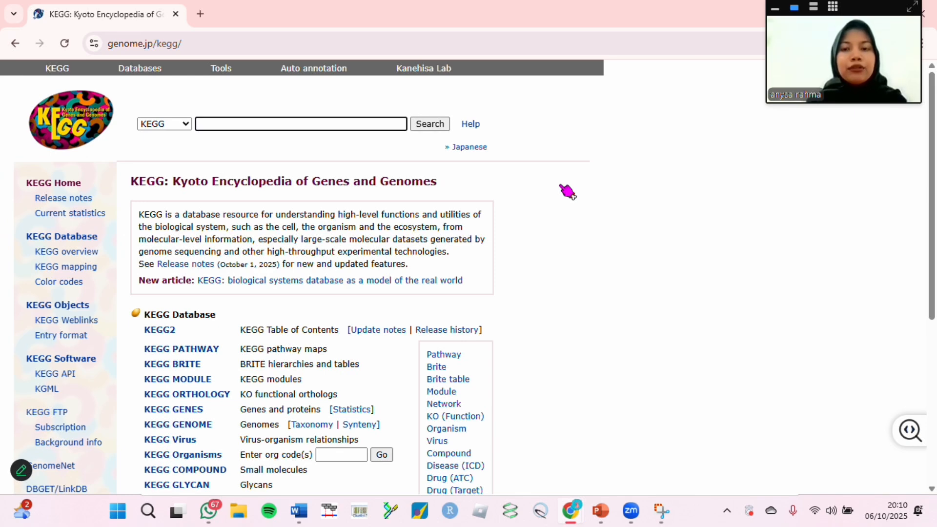
{"action": "scroll", "coordinate": [568, 192], "scroll_direction": "down", "scroll_amount": 1}
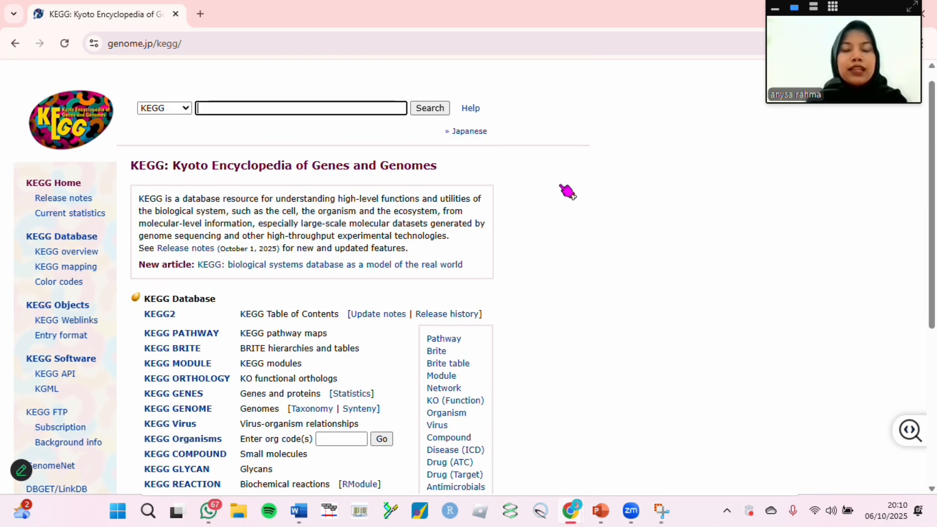
{"action": "scroll", "coordinate": [567, 192], "scroll_direction": "down", "scroll_amount": 1}
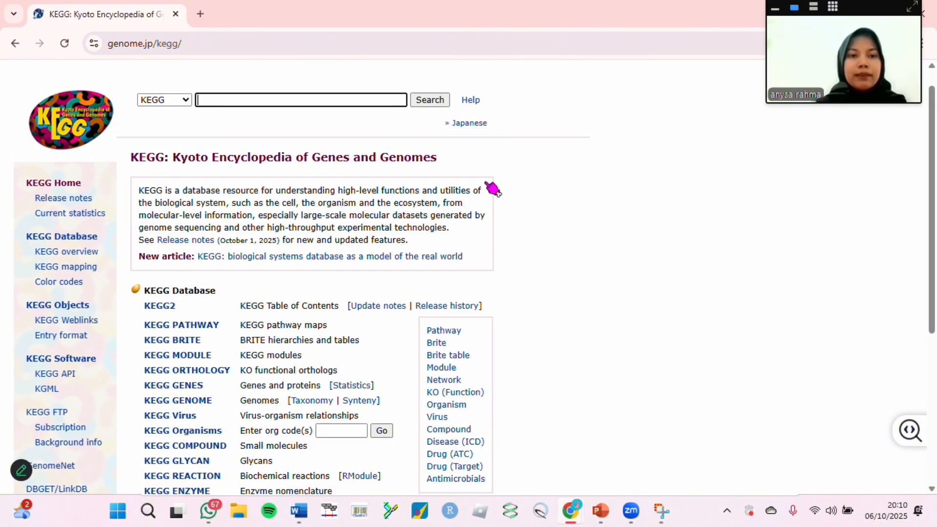
{"action": "scroll", "coordinate": [493, 190], "scroll_direction": "down", "scroll_amount": 2}
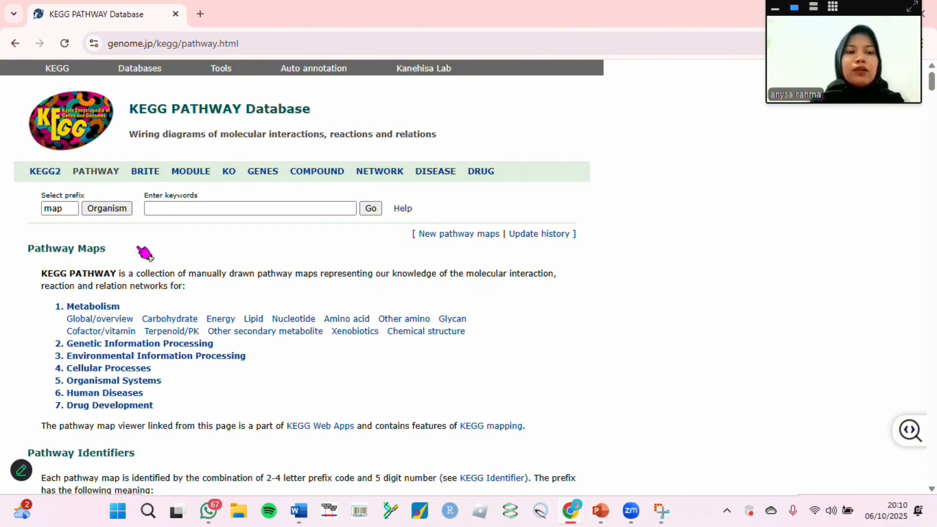
Open the Nicotinate and nicotinamide metabolism map listed under Metabolism of cofactors and vitamins in the Metabolism section.
{"action": "left_click", "coordinate": [108, 307]}
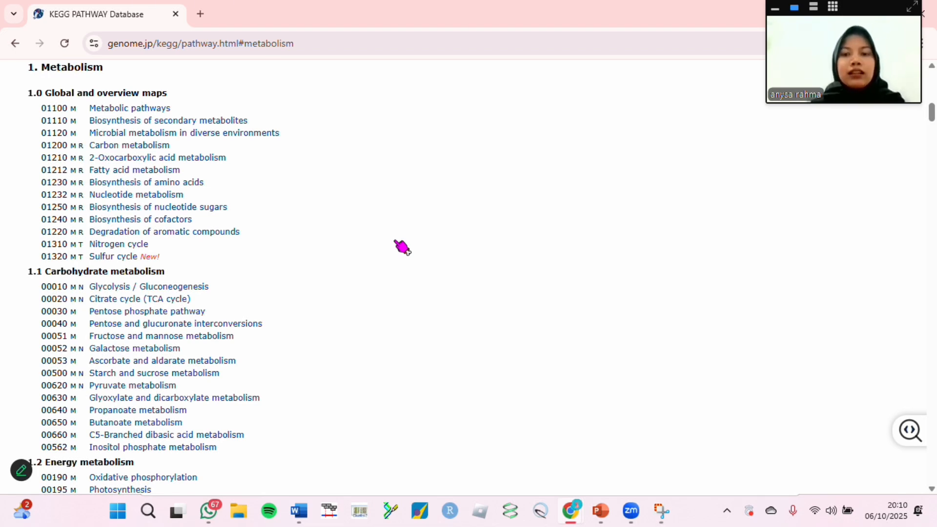
{"action": "scroll", "coordinate": [401, 247], "scroll_direction": "down", "scroll_amount": 1}
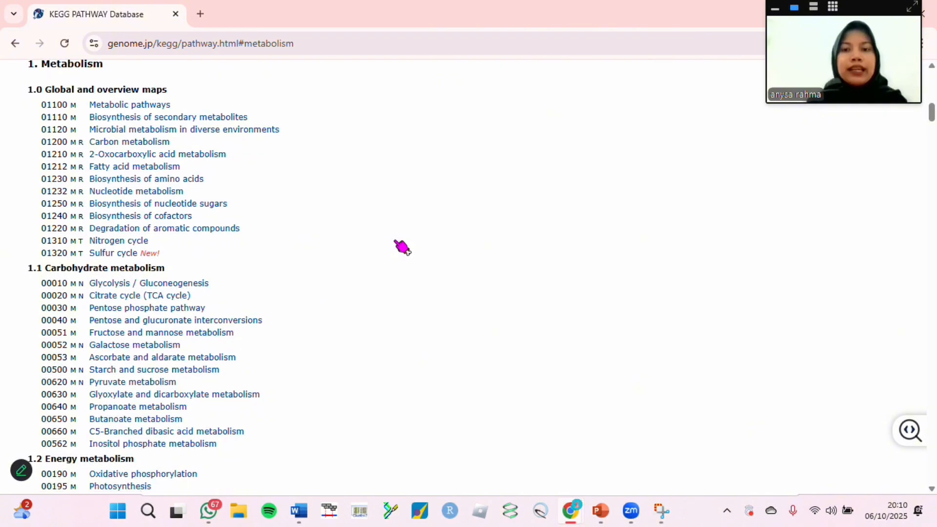
{"action": "scroll", "coordinate": [401, 247], "scroll_direction": "down", "scroll_amount": 1}
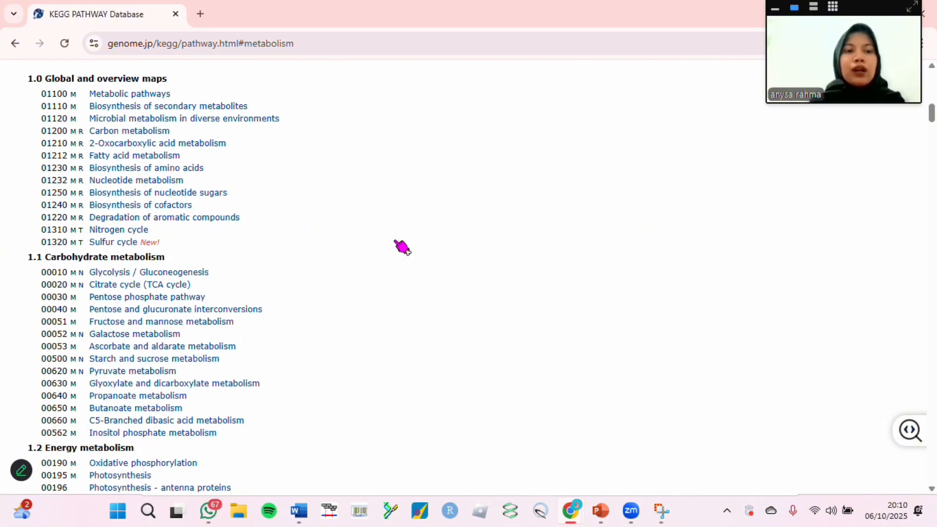
{"action": "scroll", "coordinate": [401, 247], "scroll_direction": "down", "scroll_amount": 15}
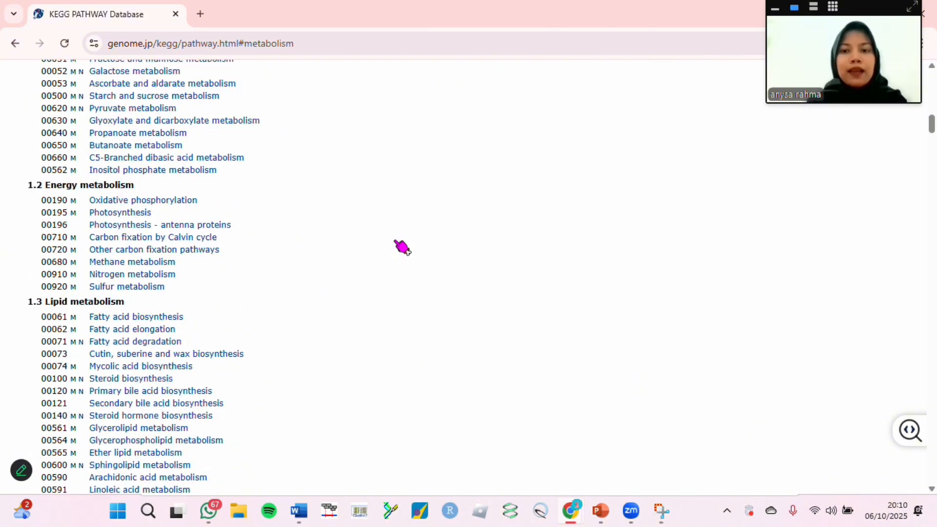
{"action": "scroll", "coordinate": [401, 247], "scroll_direction": "down", "scroll_amount": 10}
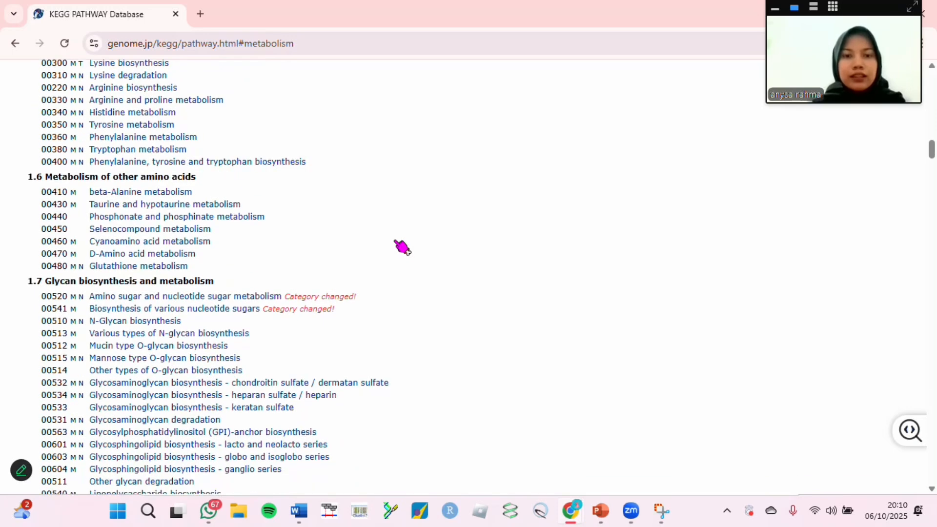
{"action": "scroll", "coordinate": [401, 247], "scroll_direction": "down", "scroll_amount": 1}
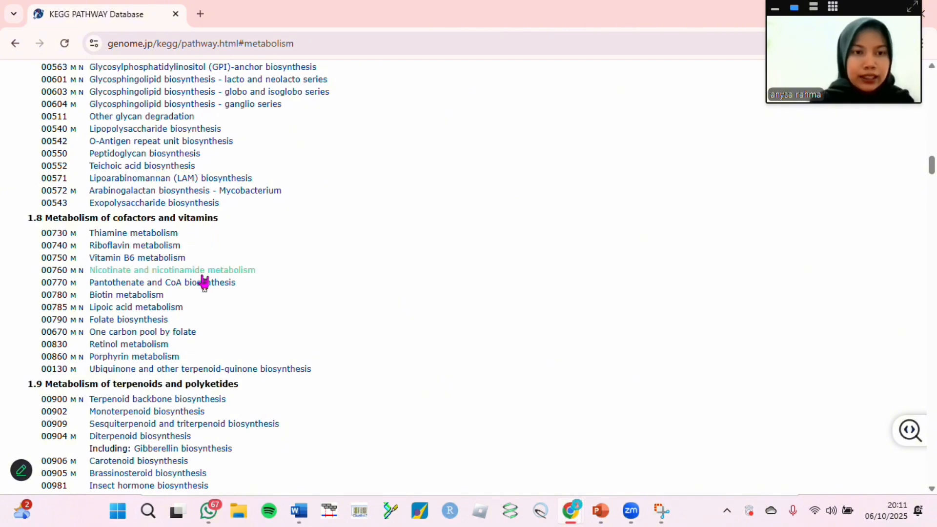
{"action": "left_click", "coordinate": [250, 270]}
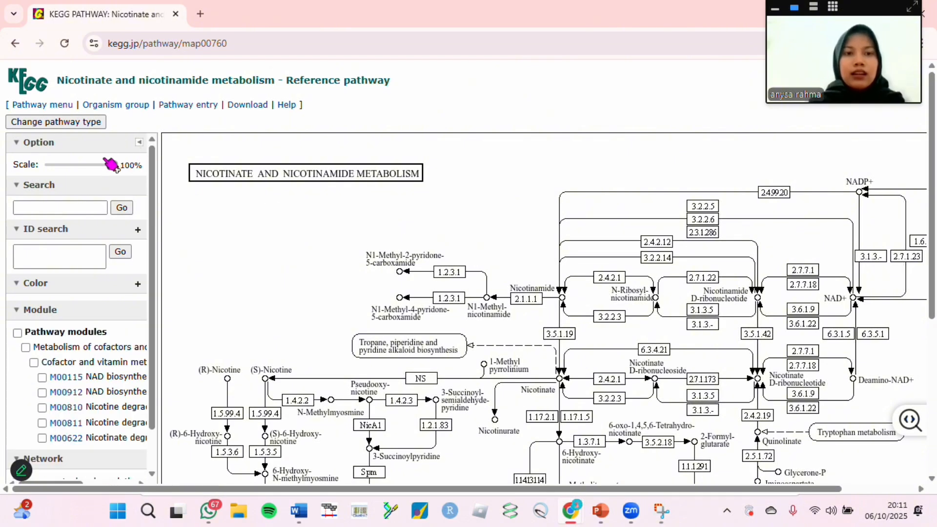
Reduce the pathway map's display scale to 85% and look over the module and network options.
{"action": "left_click_drag", "start_coordinate": [108, 168], "coordinate": [101, 166]}
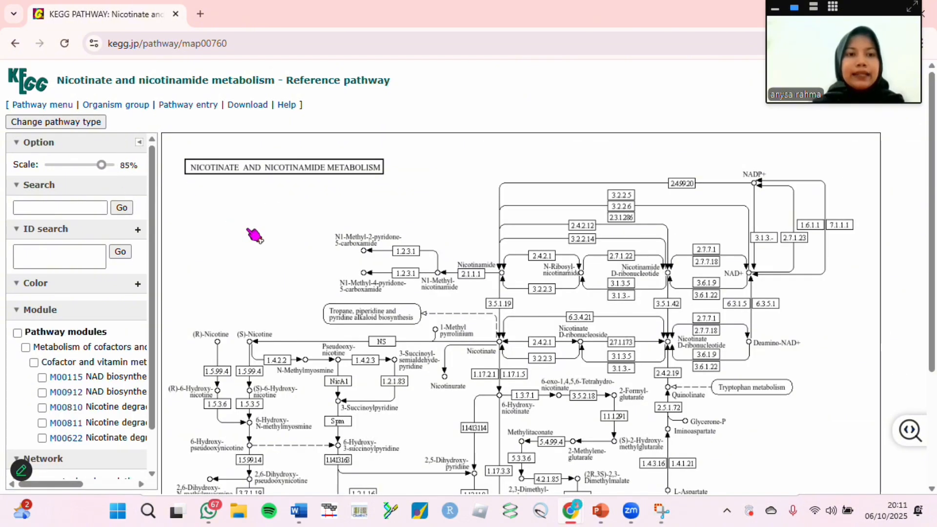
{"action": "scroll", "coordinate": [82, 281], "scroll_direction": "down", "scroll_amount": 1}
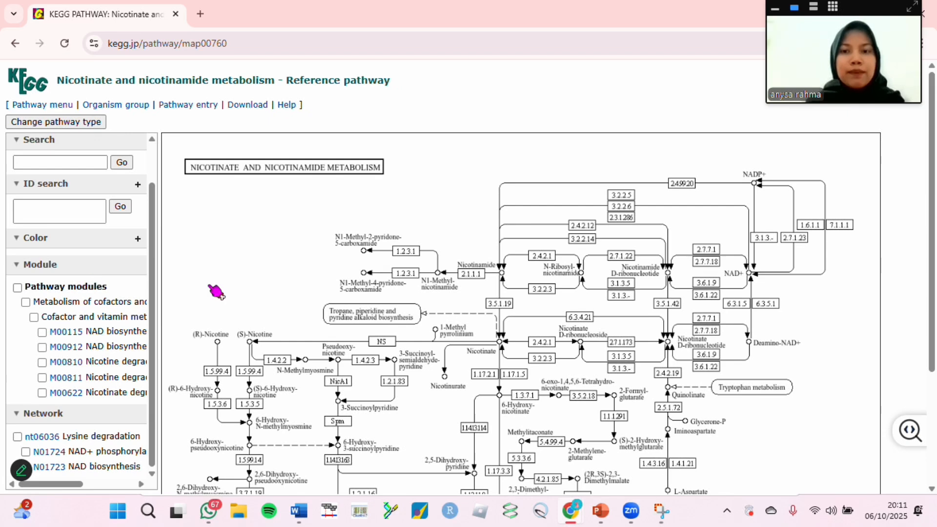
{"action": "scroll", "coordinate": [233, 293], "scroll_direction": "down", "scroll_amount": 2}
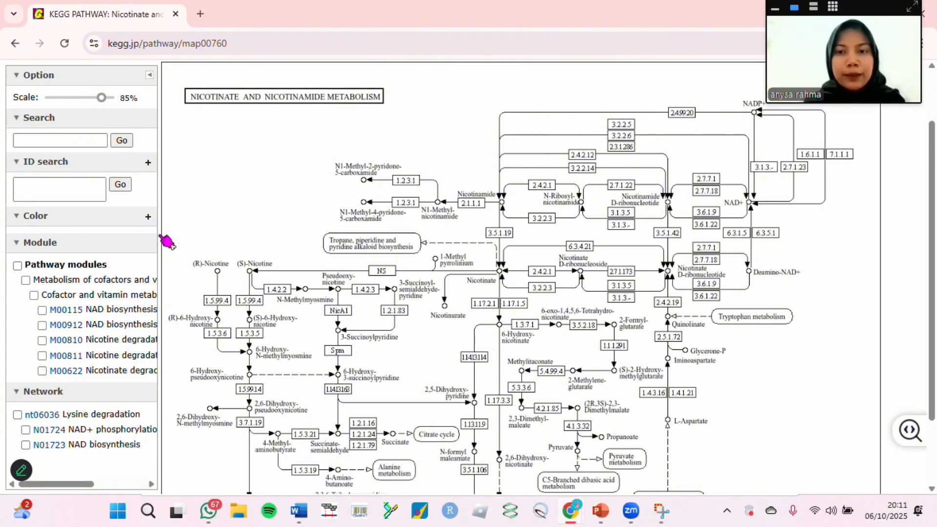
Highlight all pathway modules on the map and widen the options pane so the module names show in full.
{"action": "left_click", "coordinate": [18, 266]}
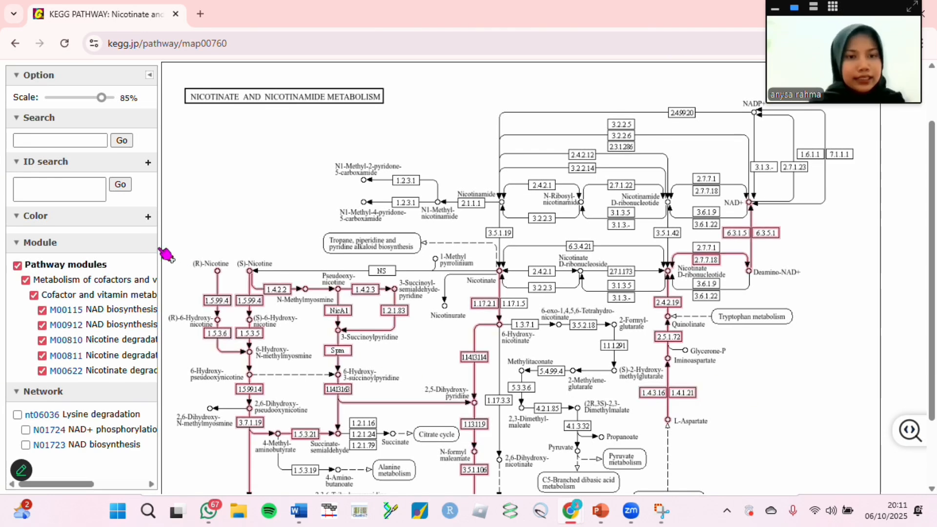
{"action": "left_click_drag", "start_coordinate": [159, 247], "coordinate": [279, 239]}
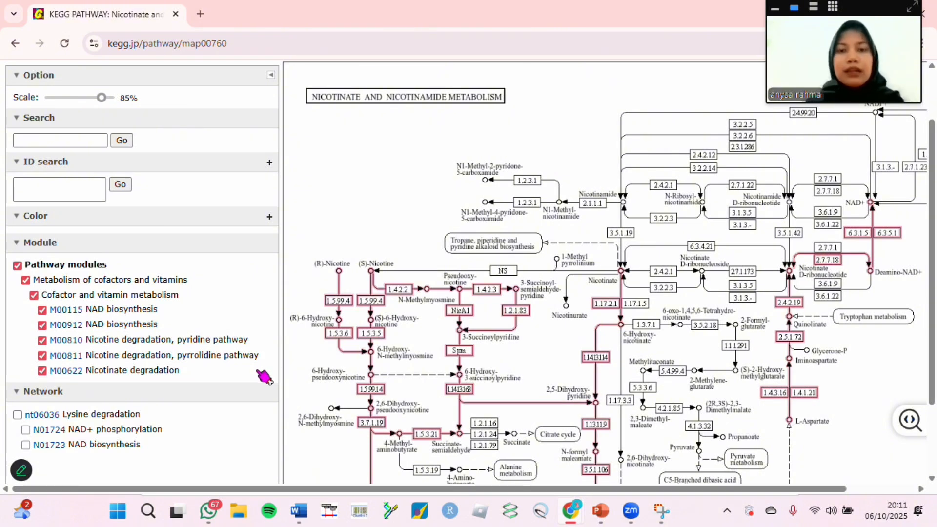
Replace the module highlighting with the nt06036 Lysine degradation network and narrow the options pane to give the map more room.
{"action": "left_click", "coordinate": [18, 266]}
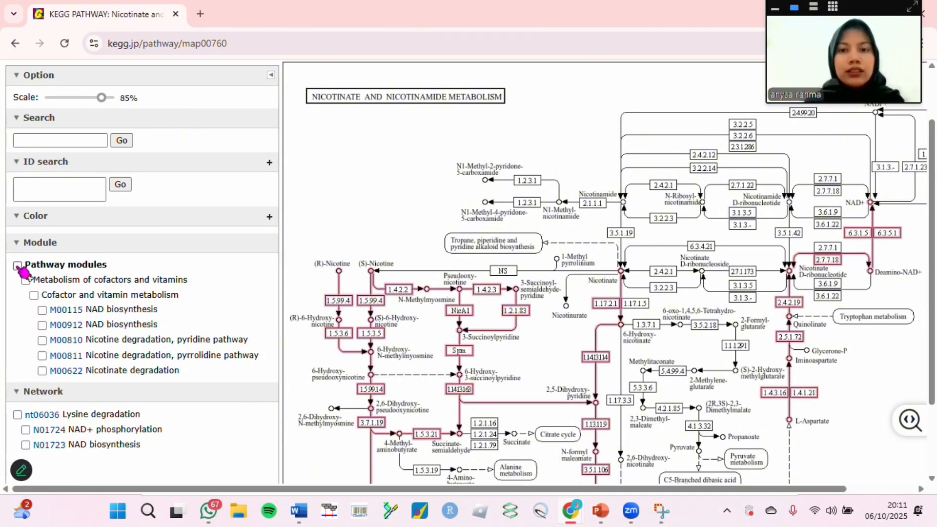
{"action": "left_click", "coordinate": [17, 415]}
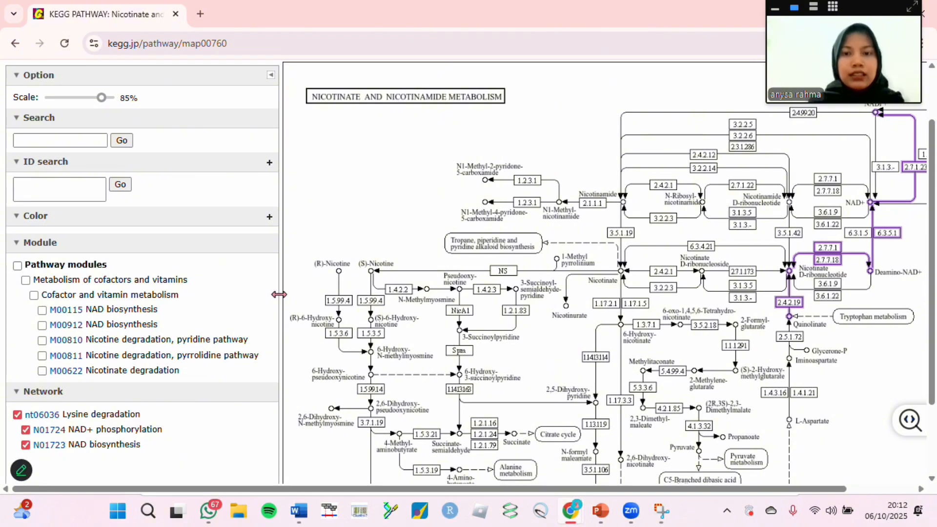
{"action": "left_click_drag", "start_coordinate": [279, 295], "coordinate": [236, 295]}
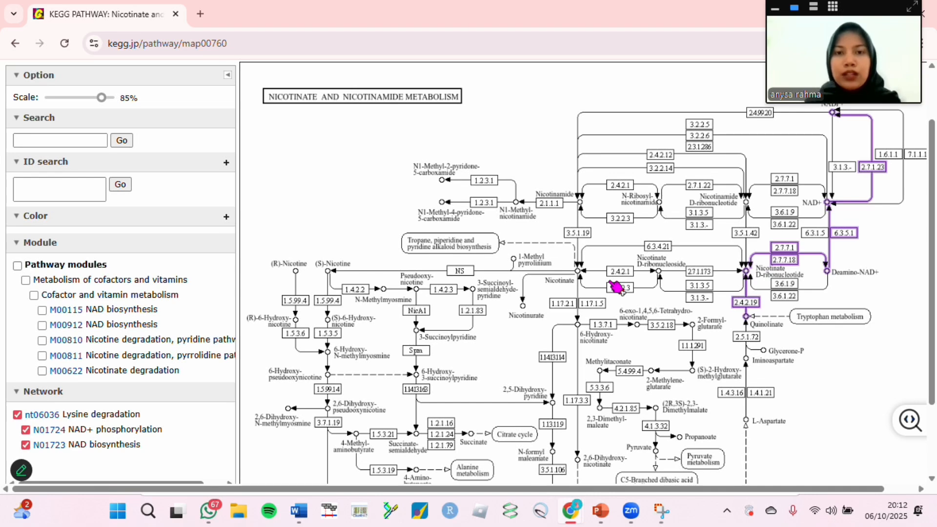
Clear the Lysine degradation network highlighting and highlight all pathway modules on the map again.
{"action": "left_click", "coordinate": [18, 416]}
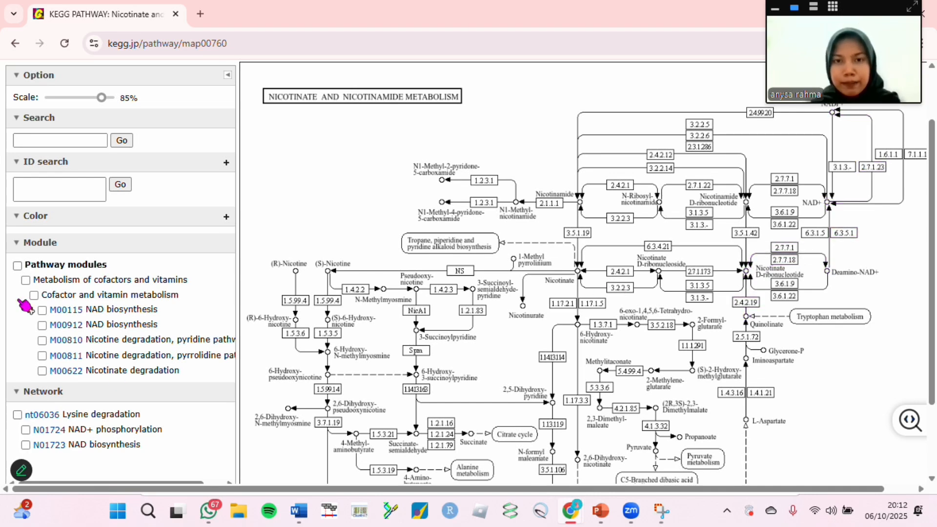
{"action": "left_click", "coordinate": [18, 266]}
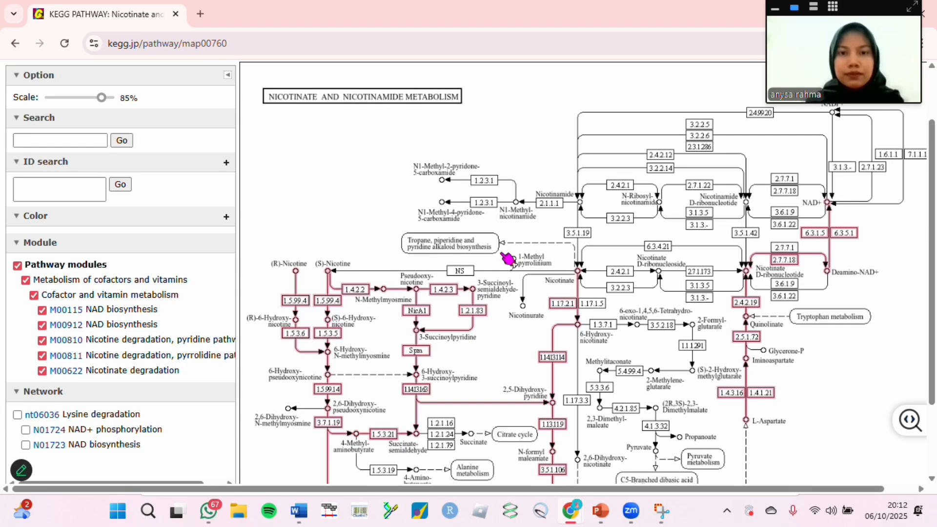
Open the entry of enzyme 1.2.3.1 leading to N1-Methyl-2-pyridone-5-carboxamide and examine its pathways, reactions, Brite hierarchy, genes and references.
{"action": "left_click", "coordinate": [487, 184]}
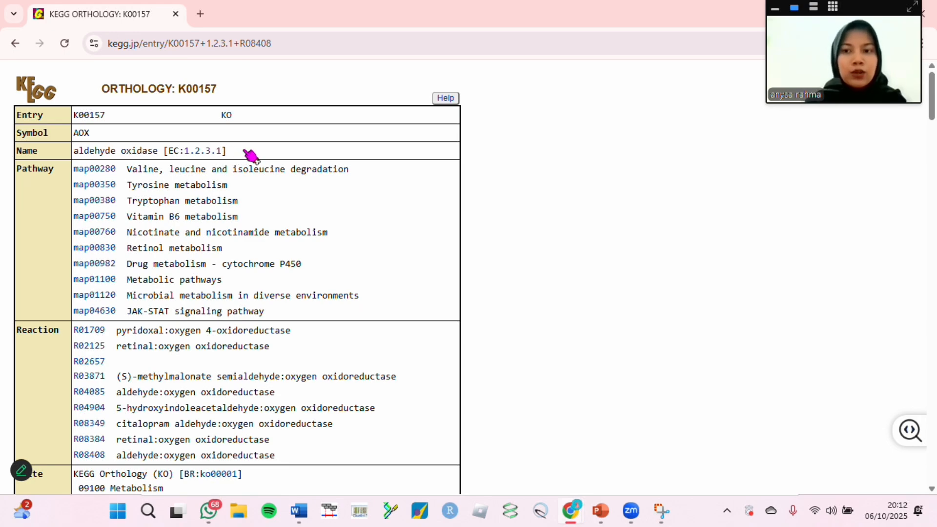
{"action": "scroll", "coordinate": [333, 207], "scroll_direction": "down", "scroll_amount": 12}
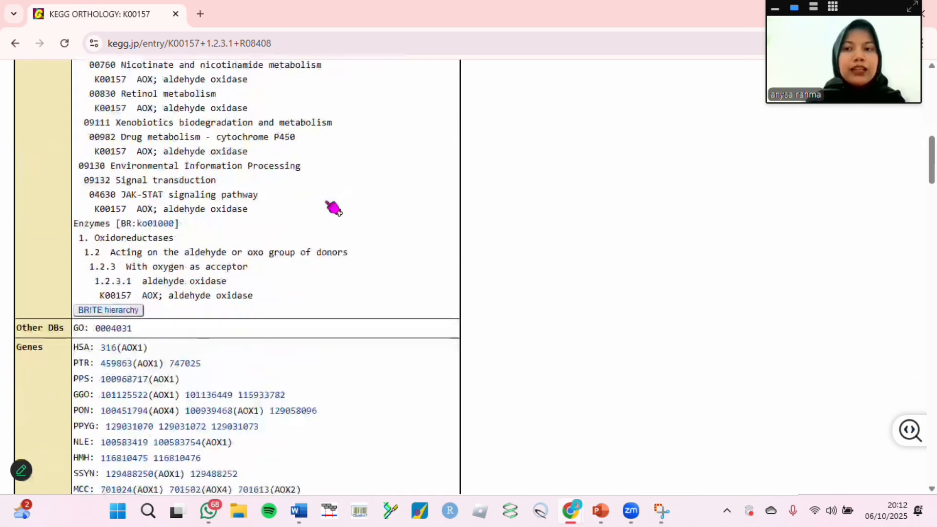
{"action": "scroll", "coordinate": [333, 207], "scroll_direction": "down", "scroll_amount": 9}
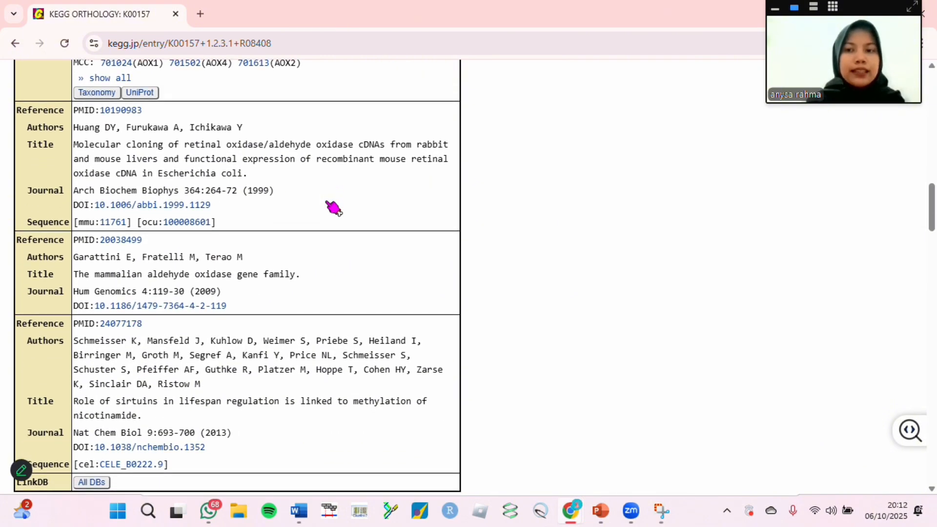
{"action": "scroll", "coordinate": [334, 208], "scroll_direction": "up", "scroll_amount": 2}
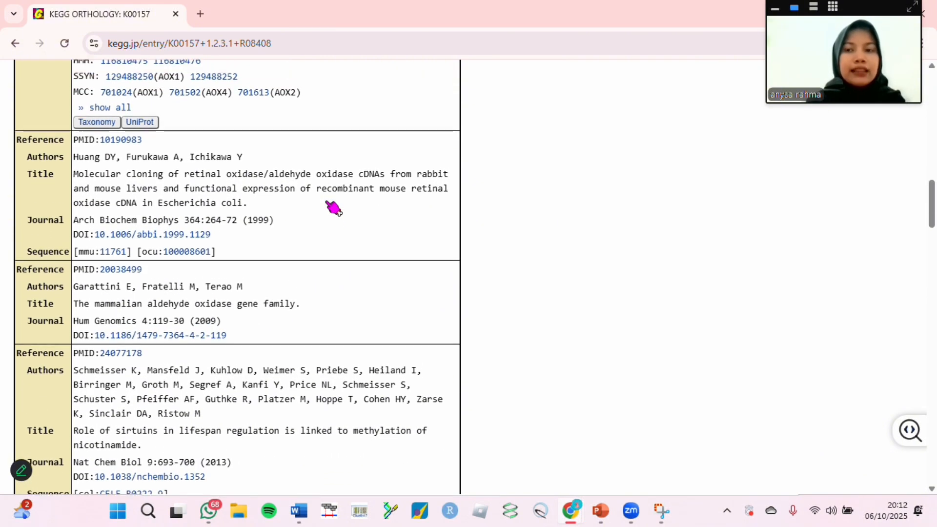
{"action": "scroll", "coordinate": [333, 208], "scroll_direction": "down", "scroll_amount": 2}
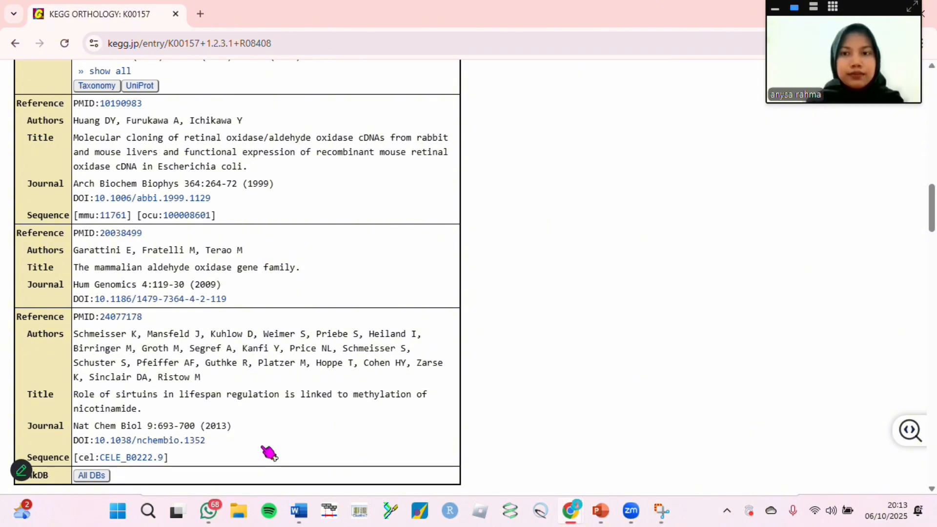
{"action": "scroll", "coordinate": [269, 453], "scroll_direction": "down", "scroll_amount": 1}
{"action": "scroll", "coordinate": [268, 453], "scroll_direction": "up", "scroll_amount": 2}
{"action": "scroll", "coordinate": [362, 232], "scroll_direction": "up", "scroll_amount": 12}
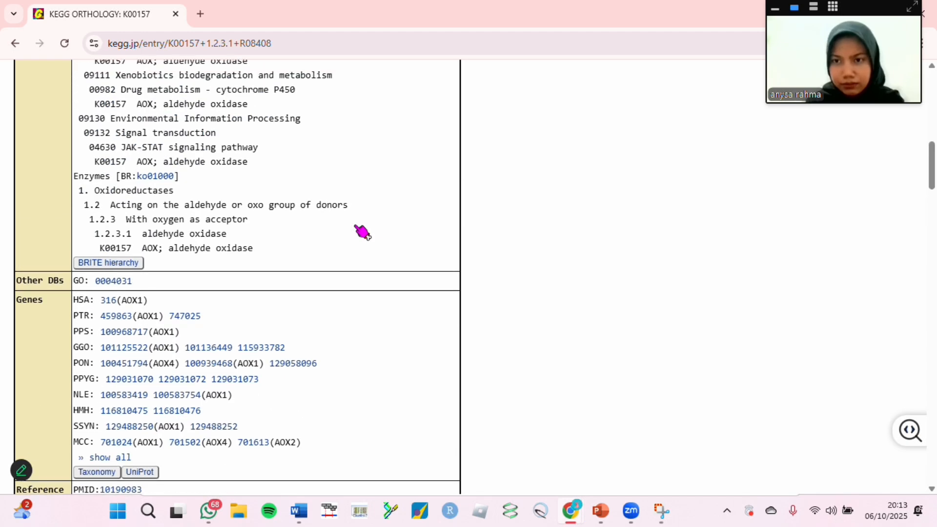
{"action": "scroll", "coordinate": [362, 232], "scroll_direction": "down", "scroll_amount": 2}
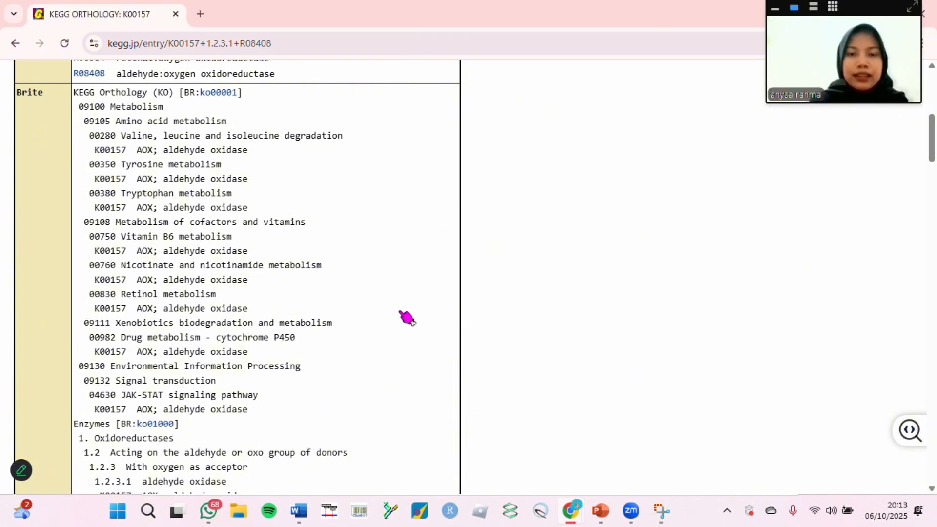
{"action": "scroll", "coordinate": [405, 328], "scroll_direction": "down", "scroll_amount": 2}
{"action": "scroll", "coordinate": [405, 328], "scroll_direction": "up", "scroll_amount": 1}
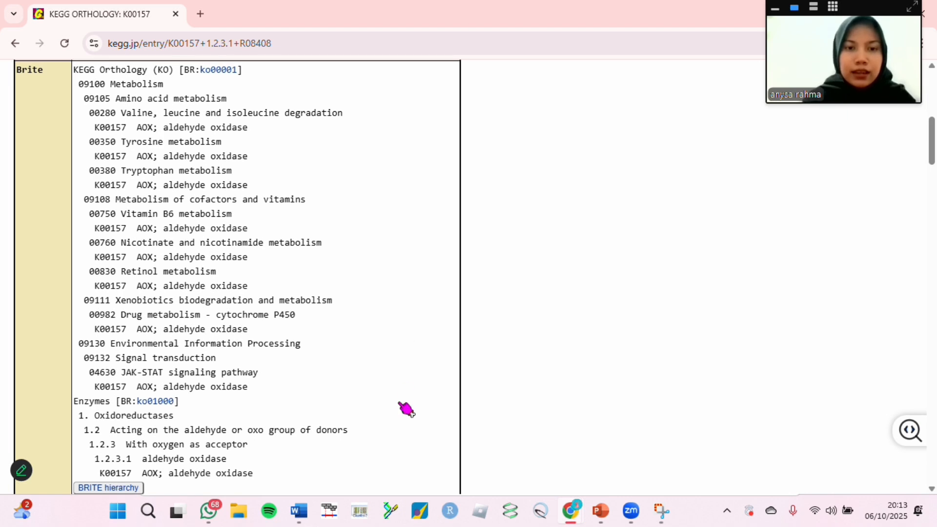